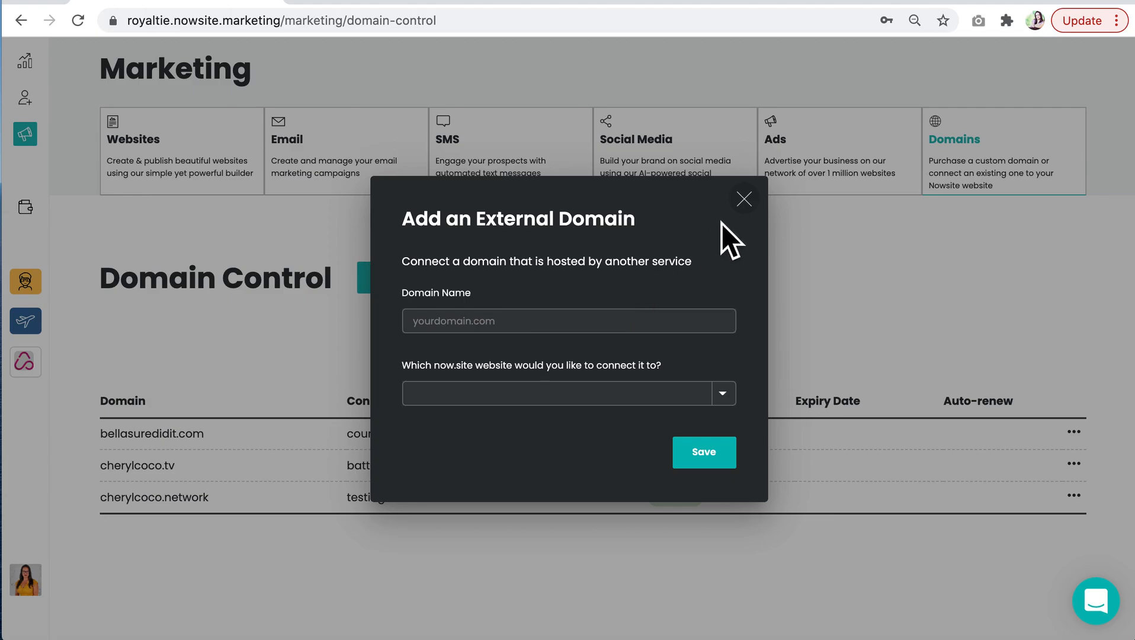
Dismiss the external domain form, view the set-up details for bellasuredidit.com, and close them
click(744, 199)
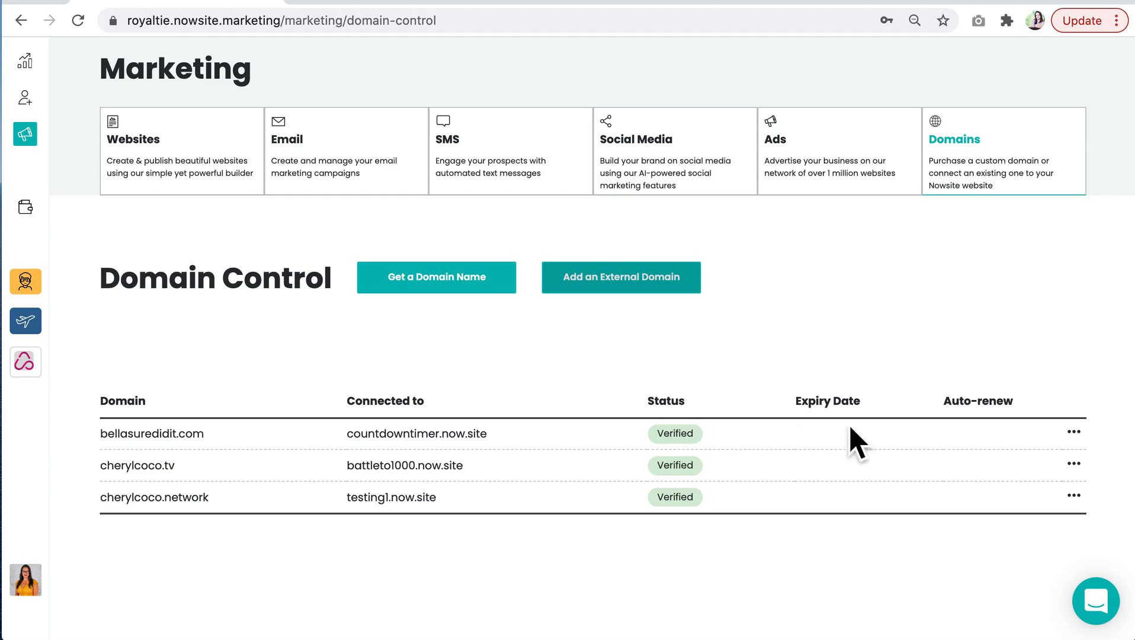
click(1077, 432)
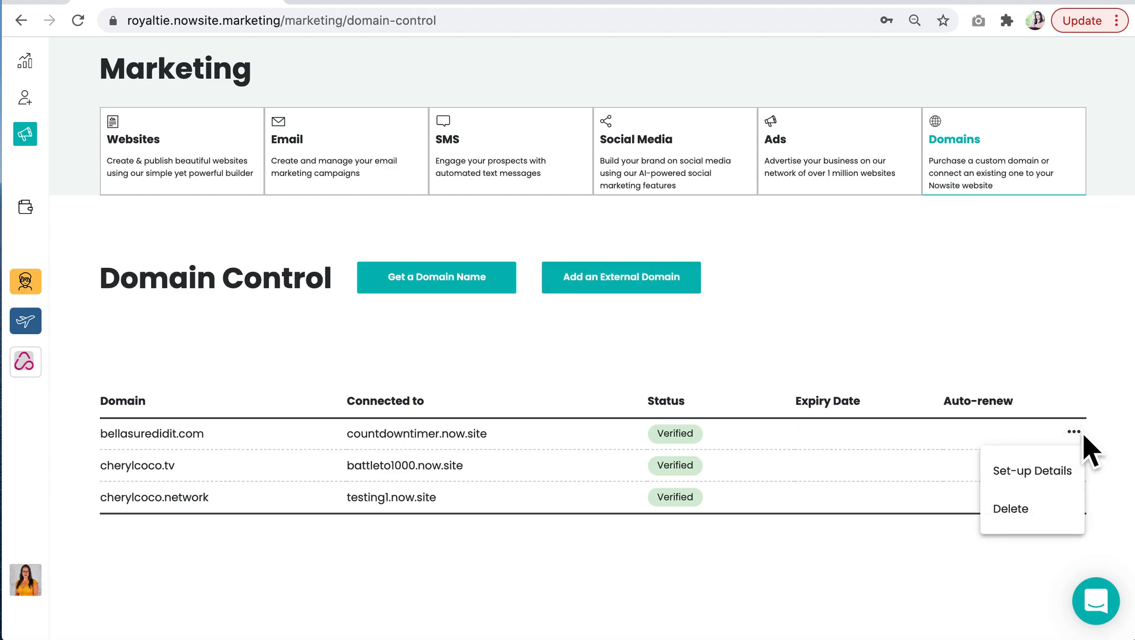
click(1071, 489)
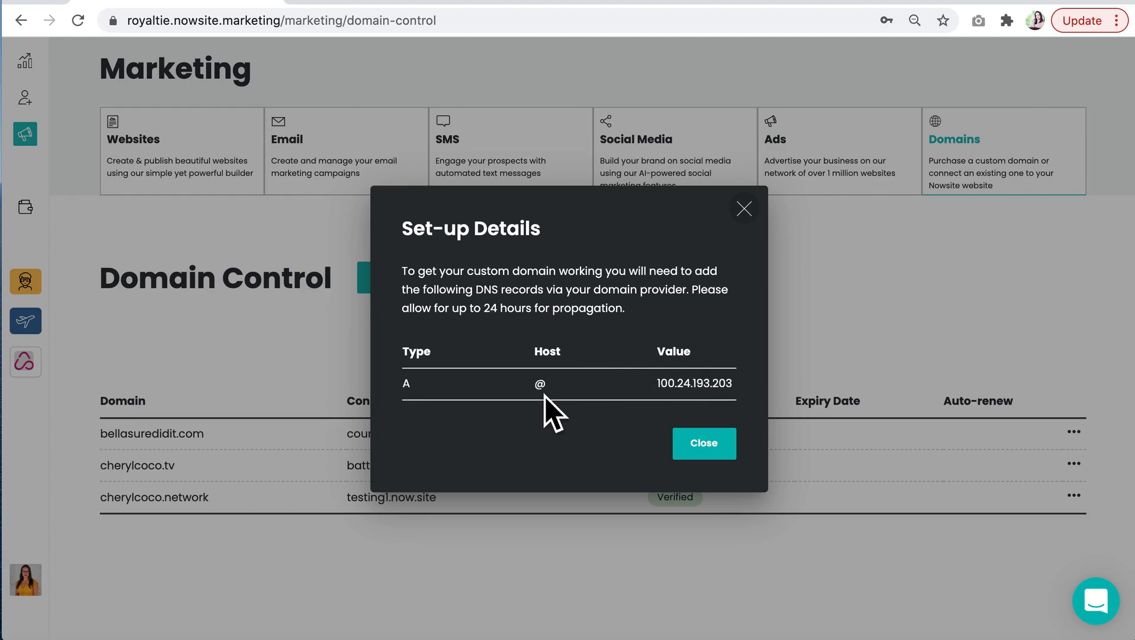
click(764, 235)
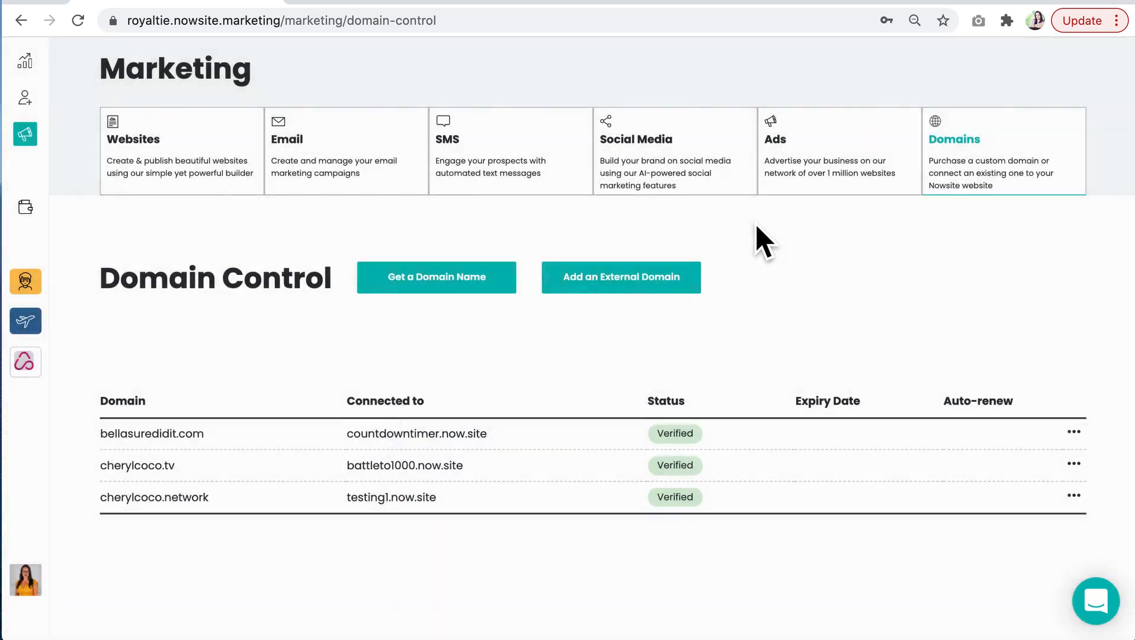
Switch to GoDaddy and open the A record of bellasuredidit.com for editing in its DNS management
click(358, 3)
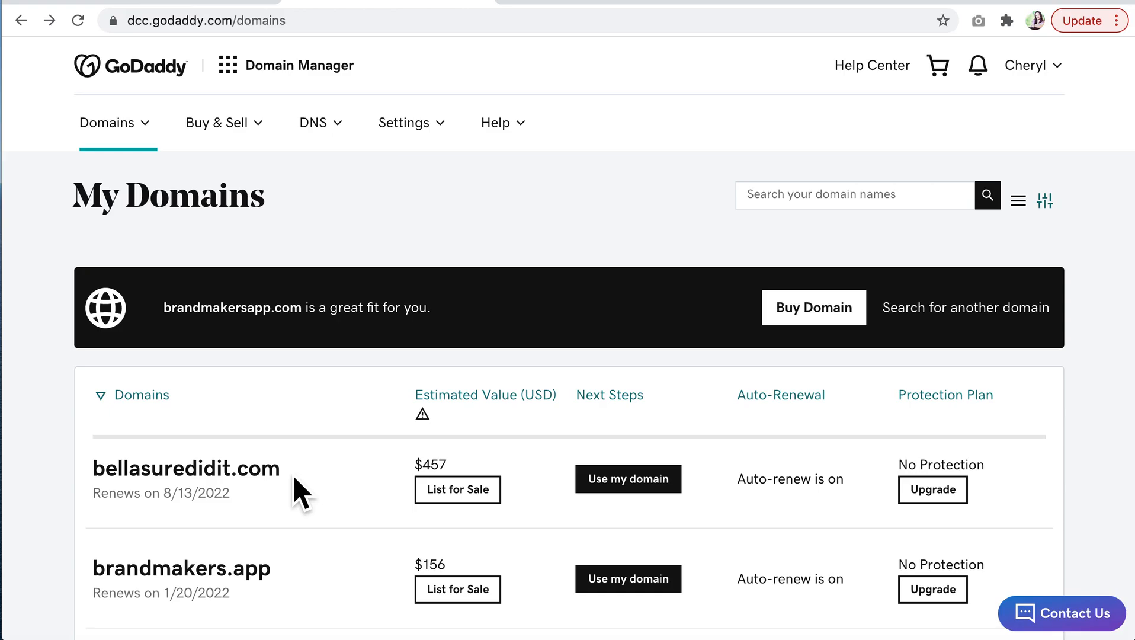
click(243, 495)
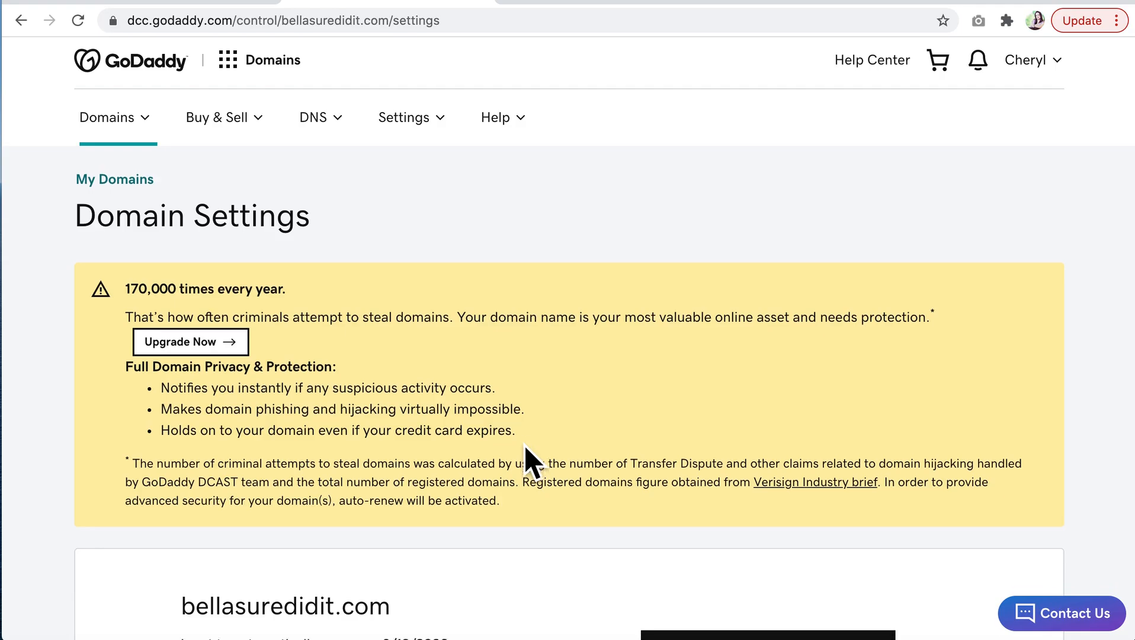
scroll(524, 463, down, 6)
scroll(524, 464, down, 14)
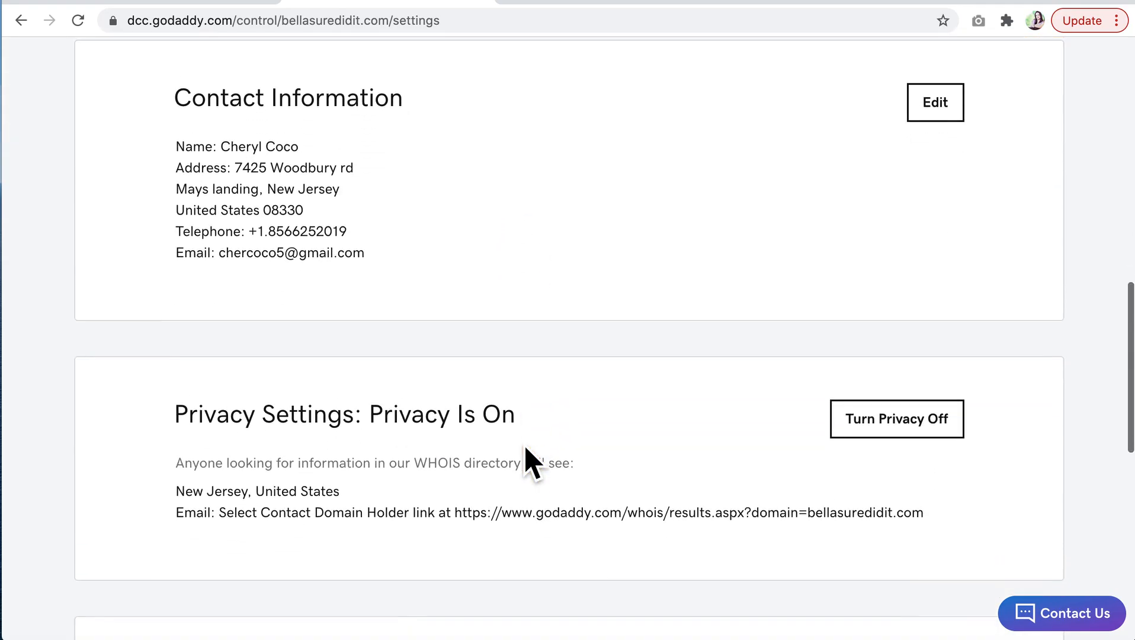
scroll(524, 453, down, 1)
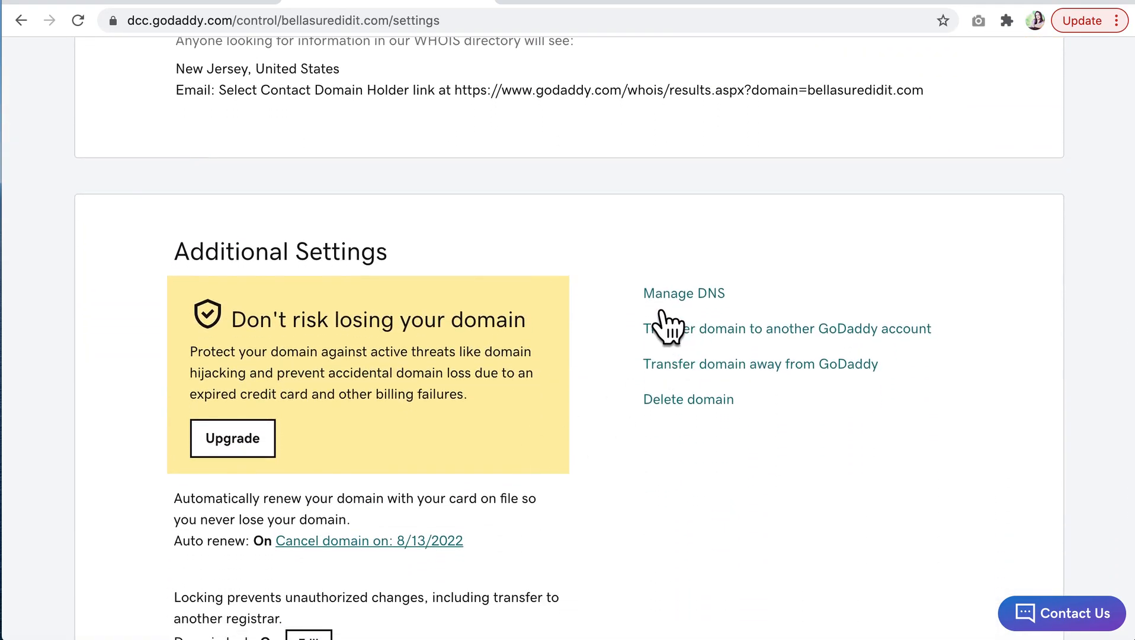
click(711, 307)
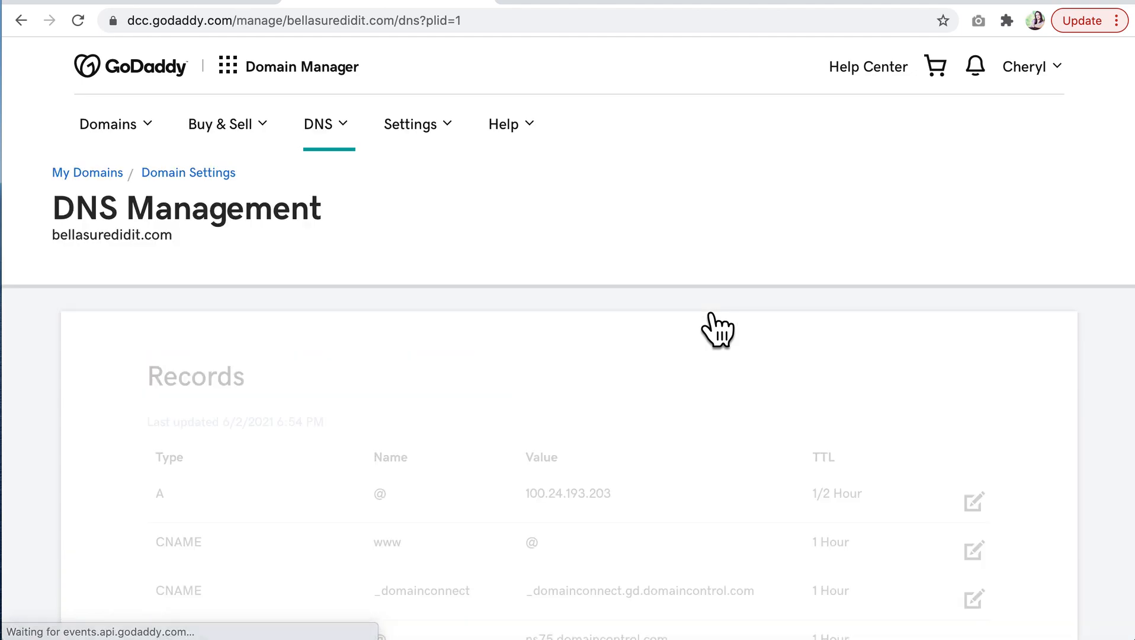
scroll(717, 329, down, 3)
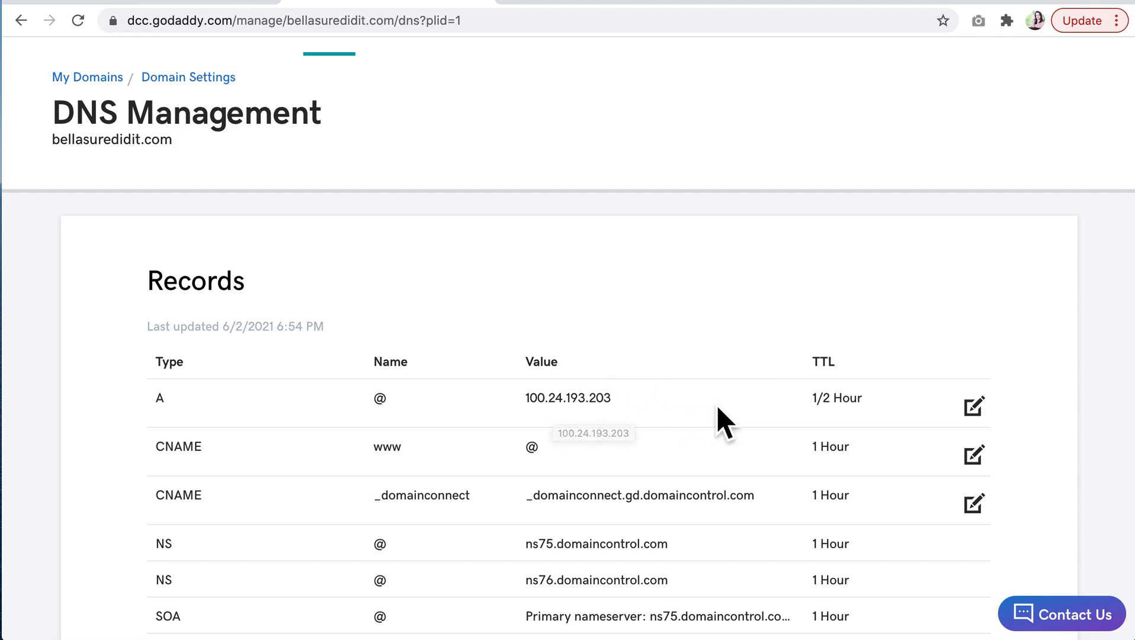
click(986, 415)
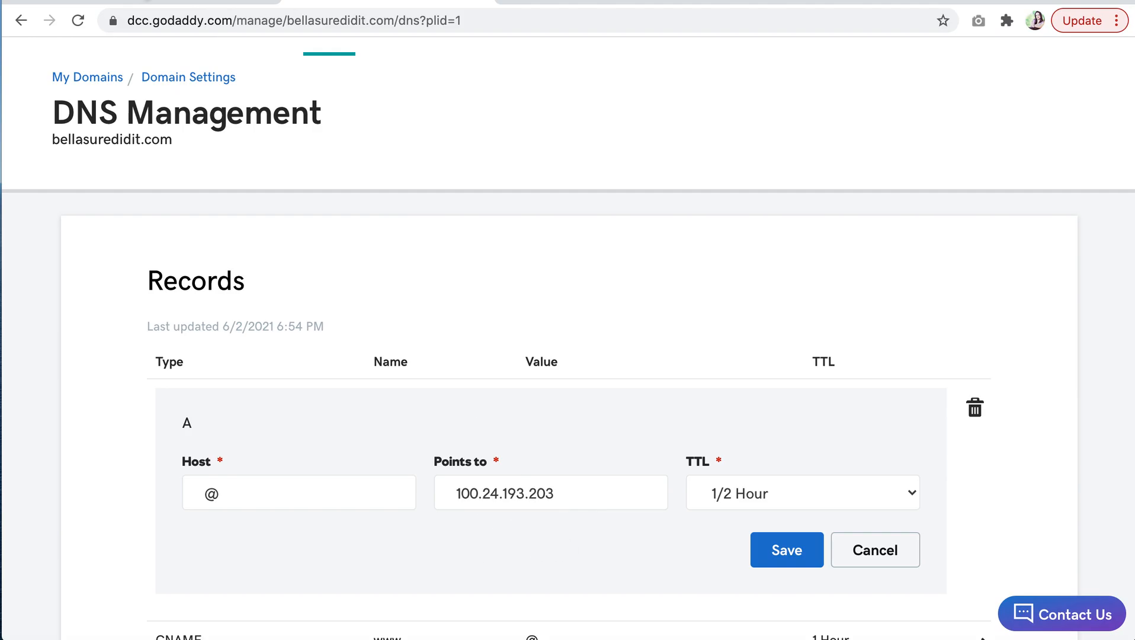
Switch back to Nowsite and view the DNS set-up details for bellasuredidit.com again
click(147, 5)
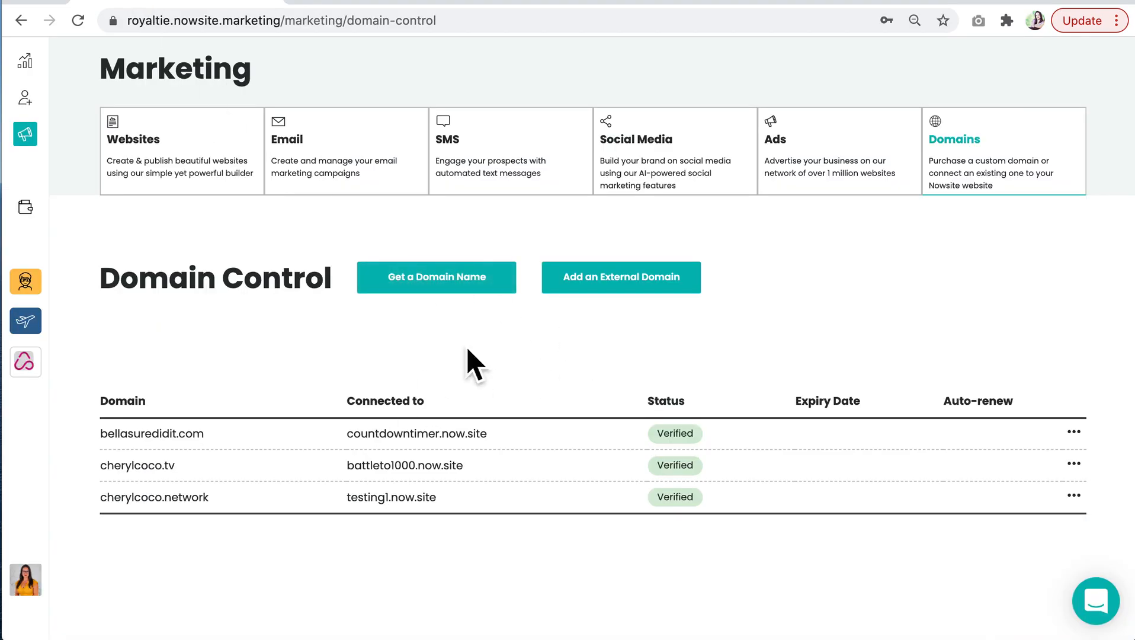
click(595, 289)
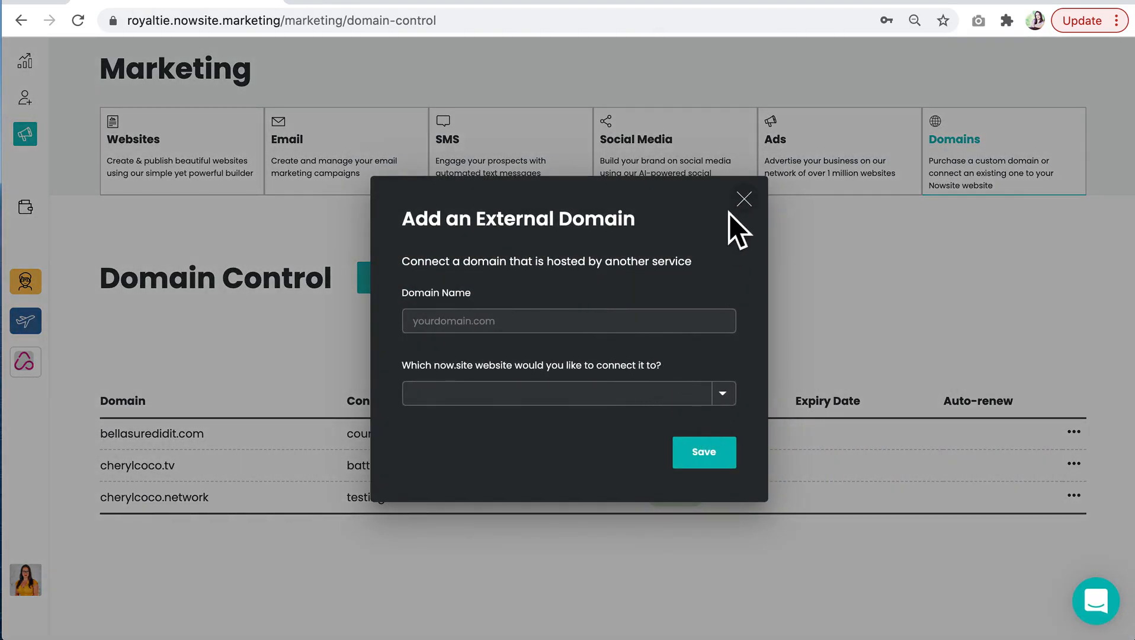
click(758, 214)
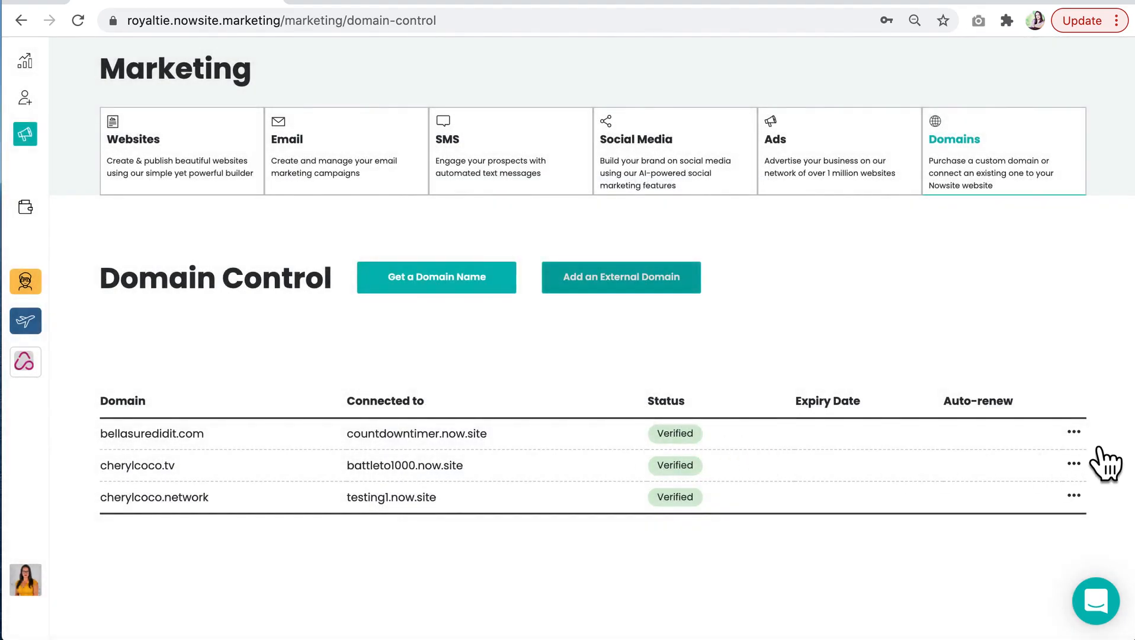
click(1074, 431)
click(1032, 471)
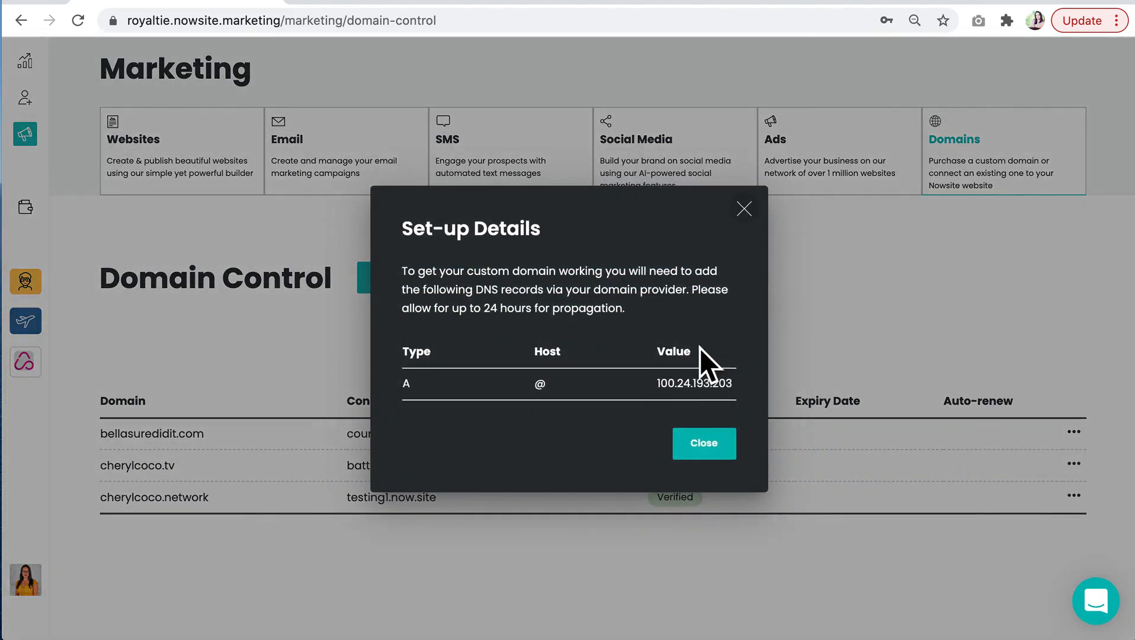
Cancel the A record edit in GoDaddy, and return to Nowsite to close the set-up details
click(406, 3)
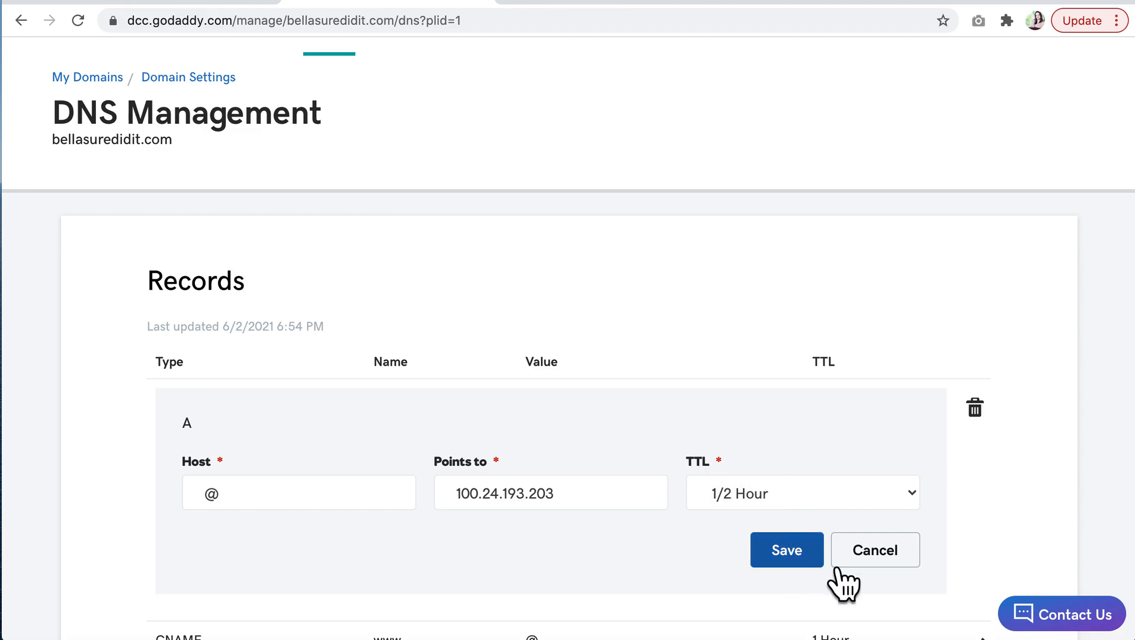
click(915, 565)
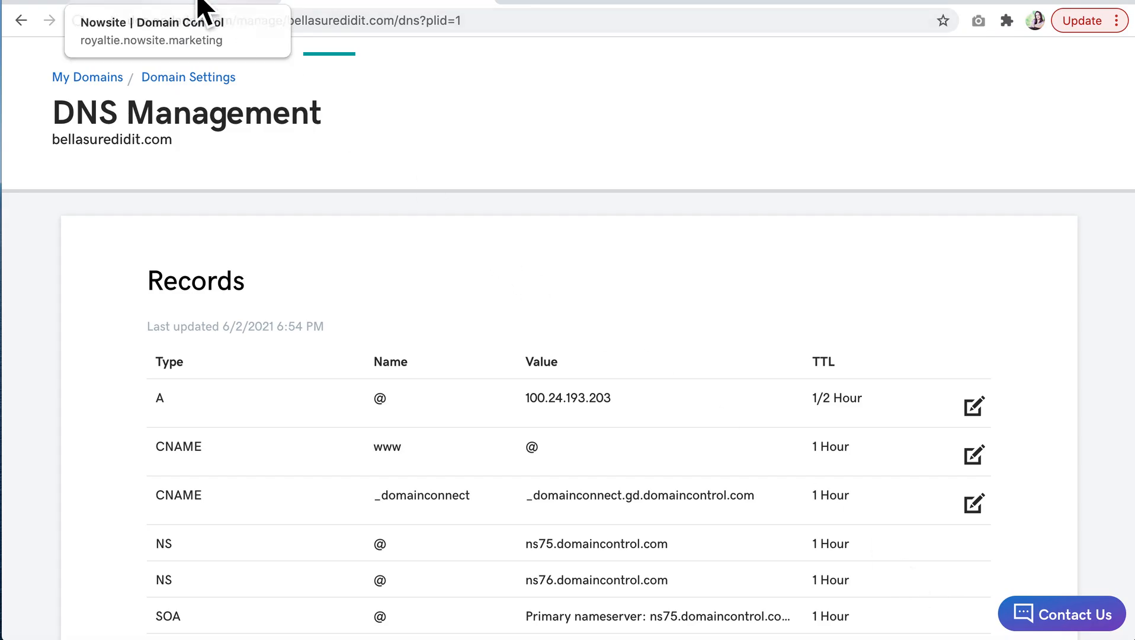
click(271, 6)
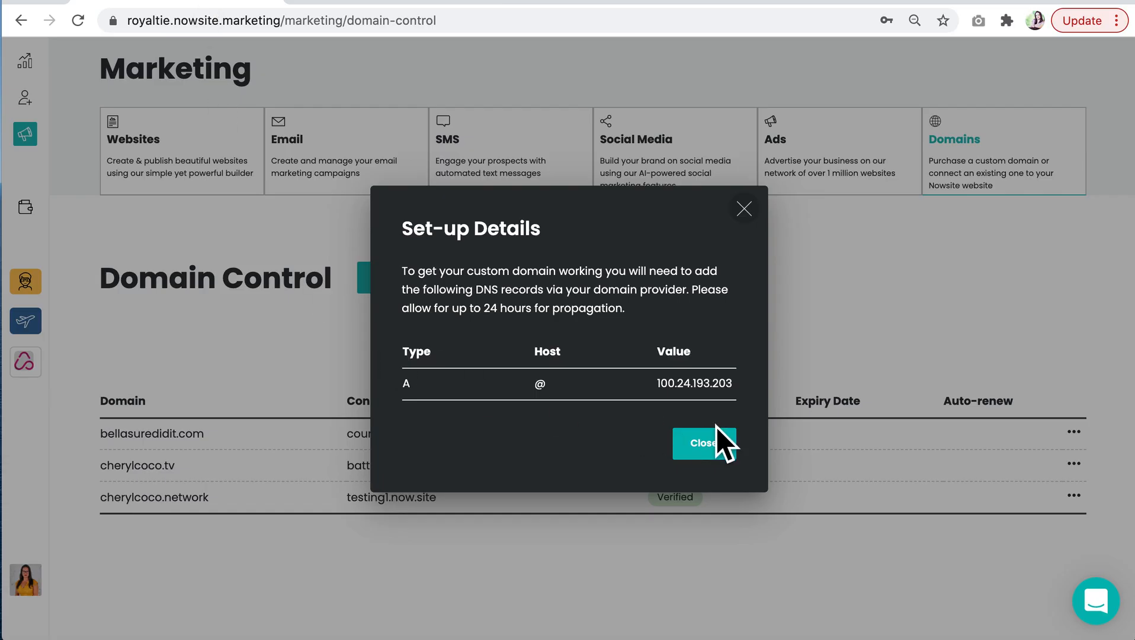
click(715, 445)
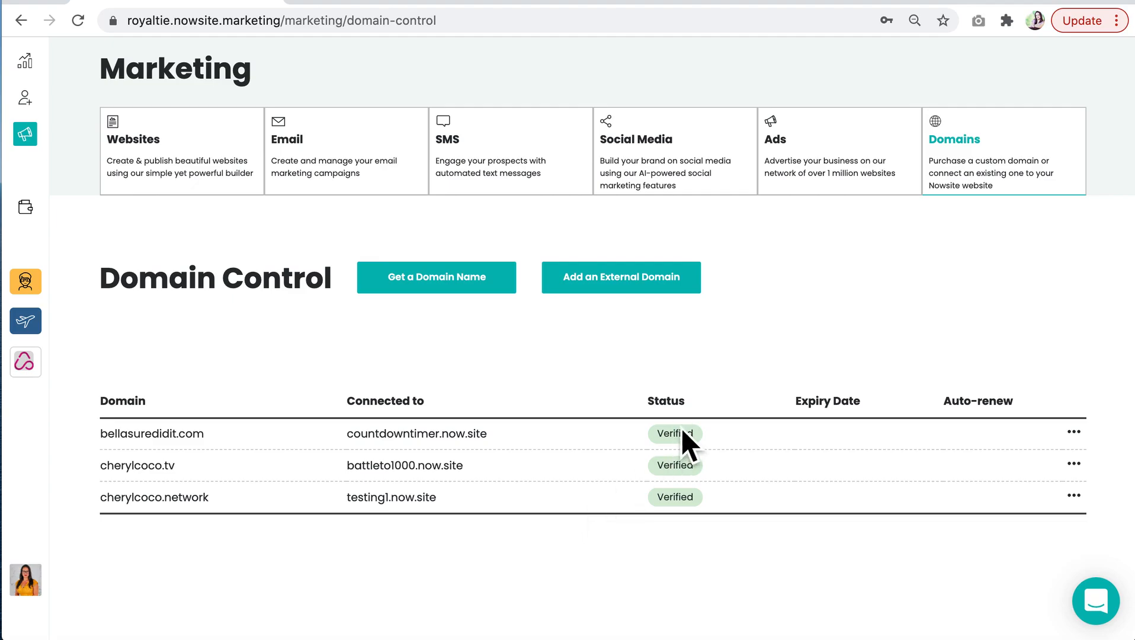
Open countdowntimer.now.site in a new browser tab and look over its home page
click(520, 3)
text(coubn)
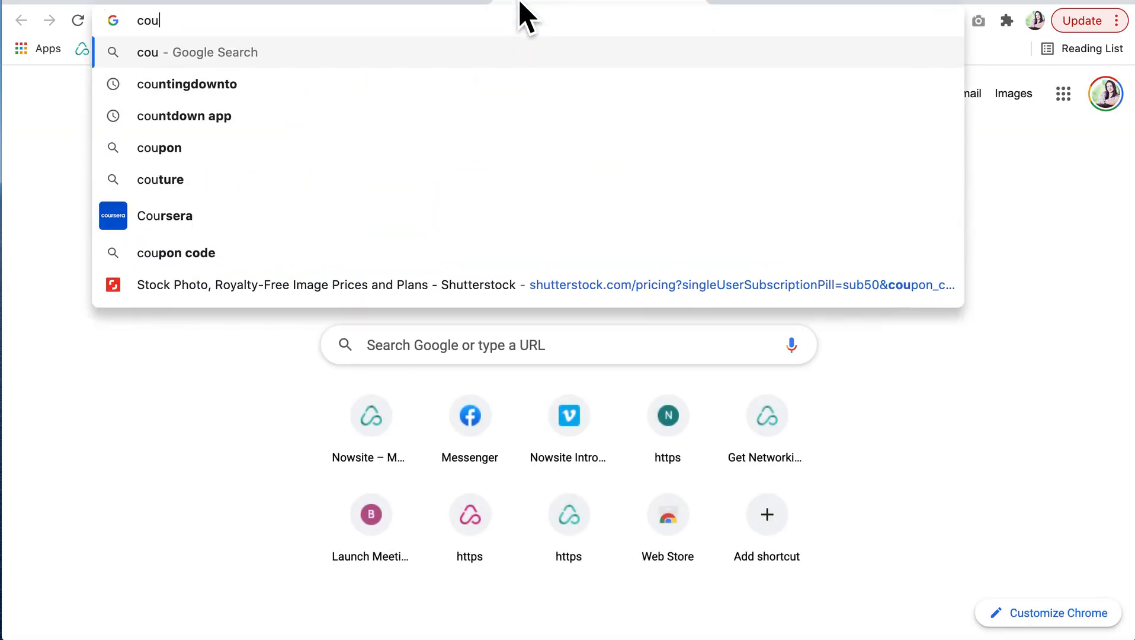
key(BackSpace)
key(BackSpace)
text(ntdo)
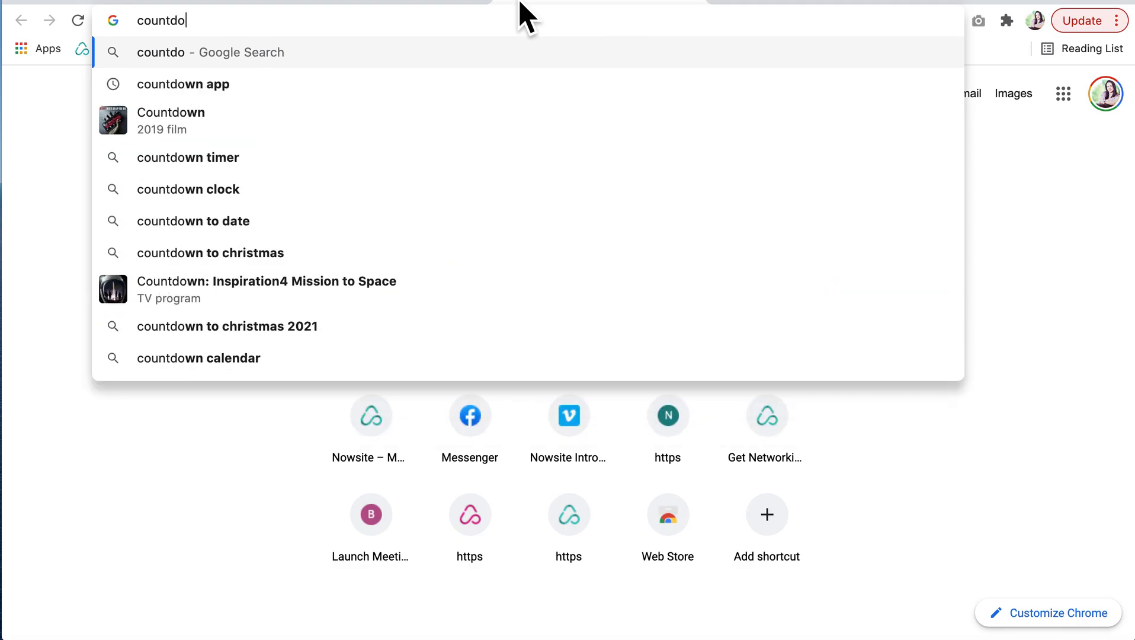
text(wntimer.now)
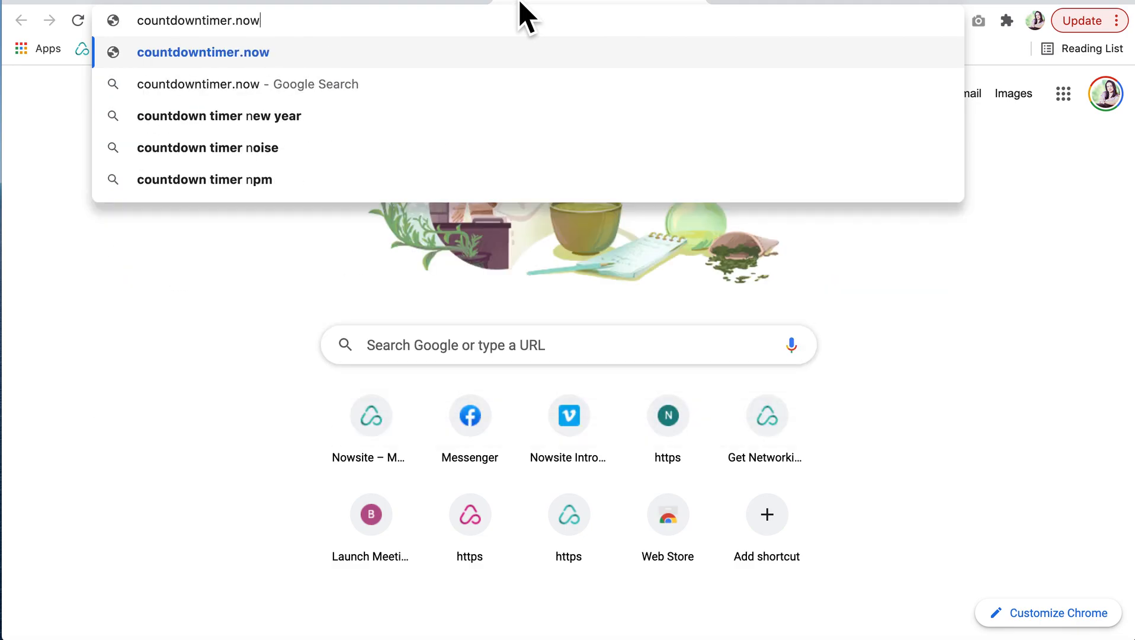
text(.site)
key(Return)
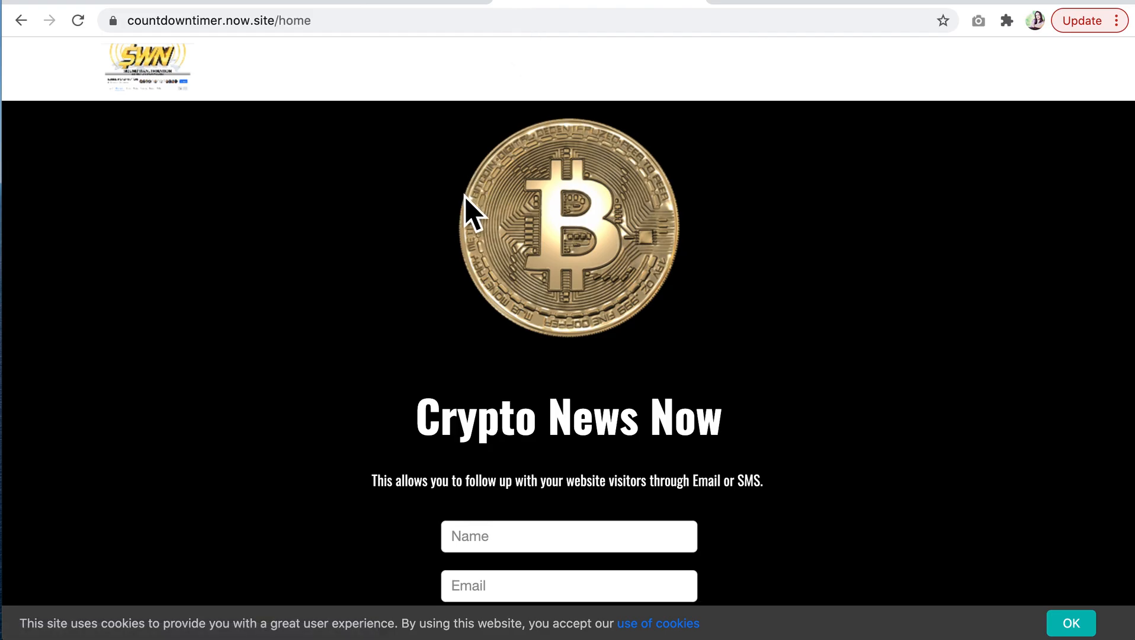
scroll(464, 197, down, 2)
scroll(465, 197, up, 2)
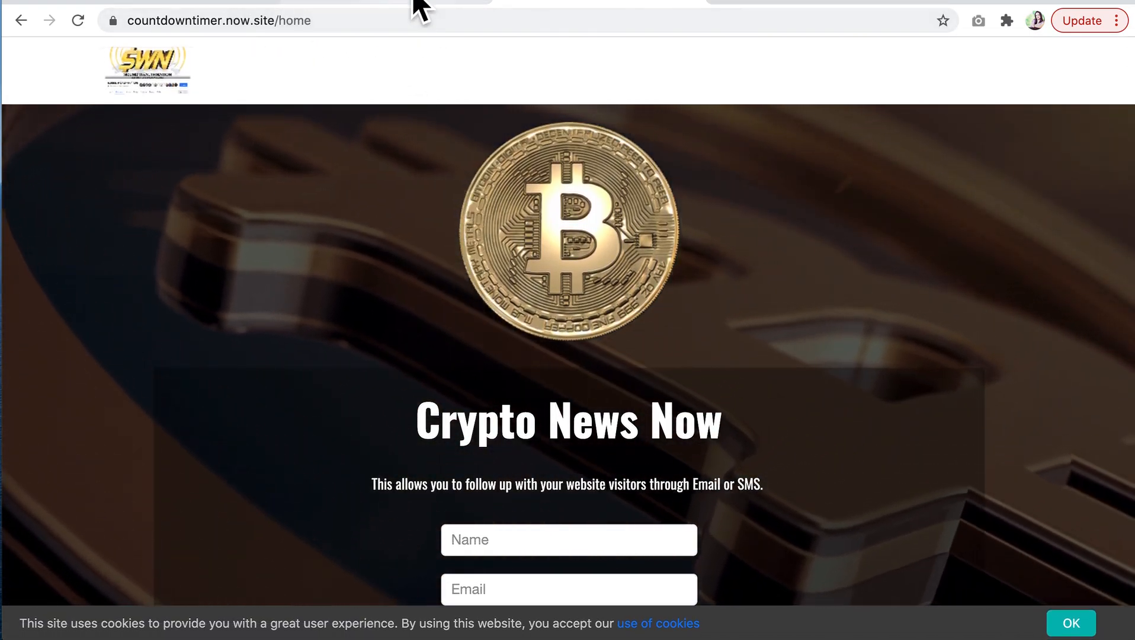
Recheck the connection of bellasuredidit.com in Nowsite's domain list and return to the countdowntimer.now.site page
click(418, 3)
click(224, 6)
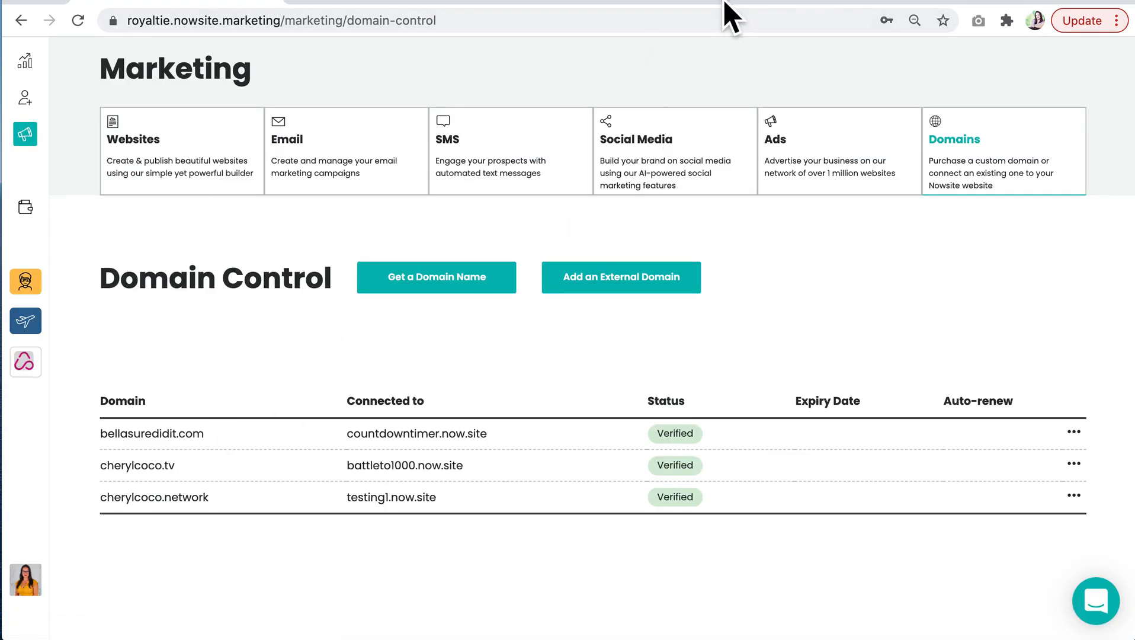
click(649, 2)
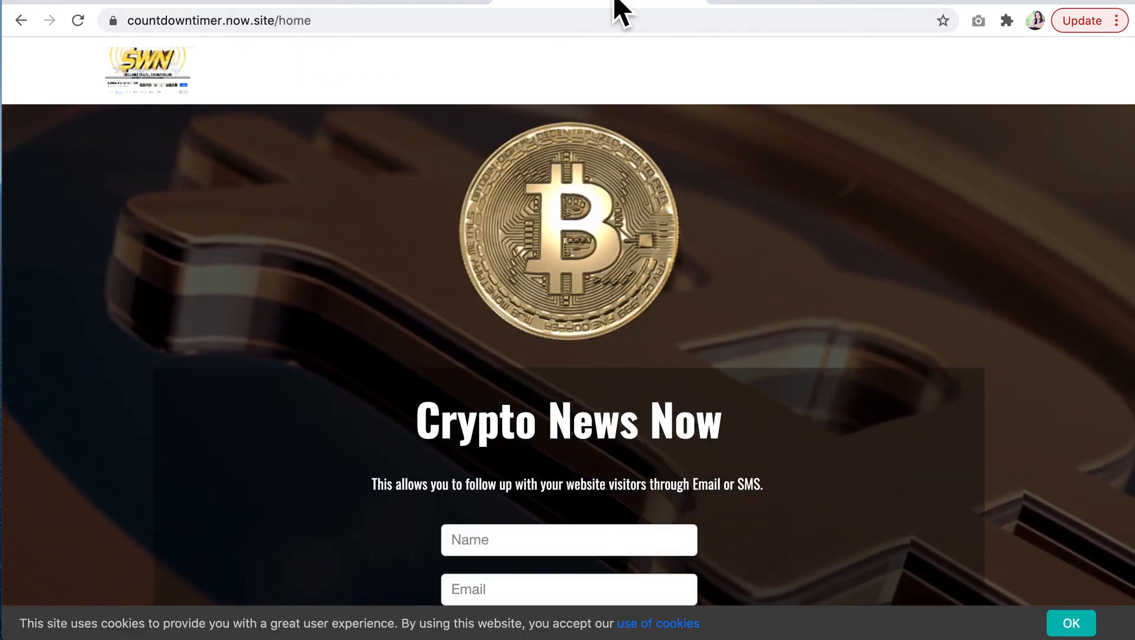
Open bellasuredidit.com in a new browser tab, look over its home page, and return to Nowsite's domain list
key(ctrl+t)
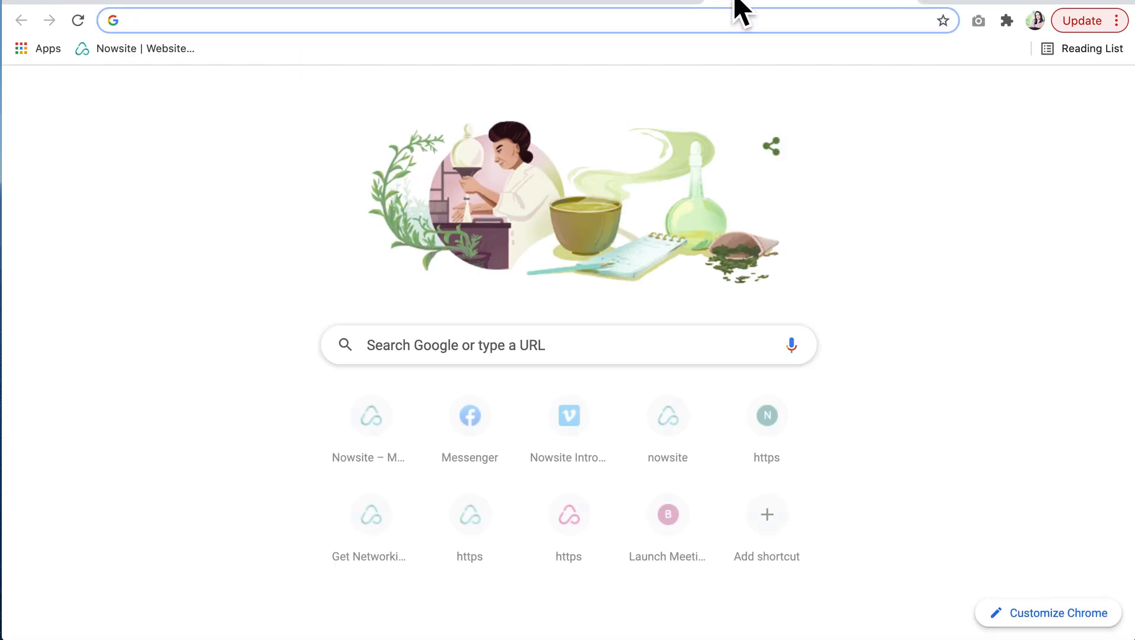
text(bellasue)
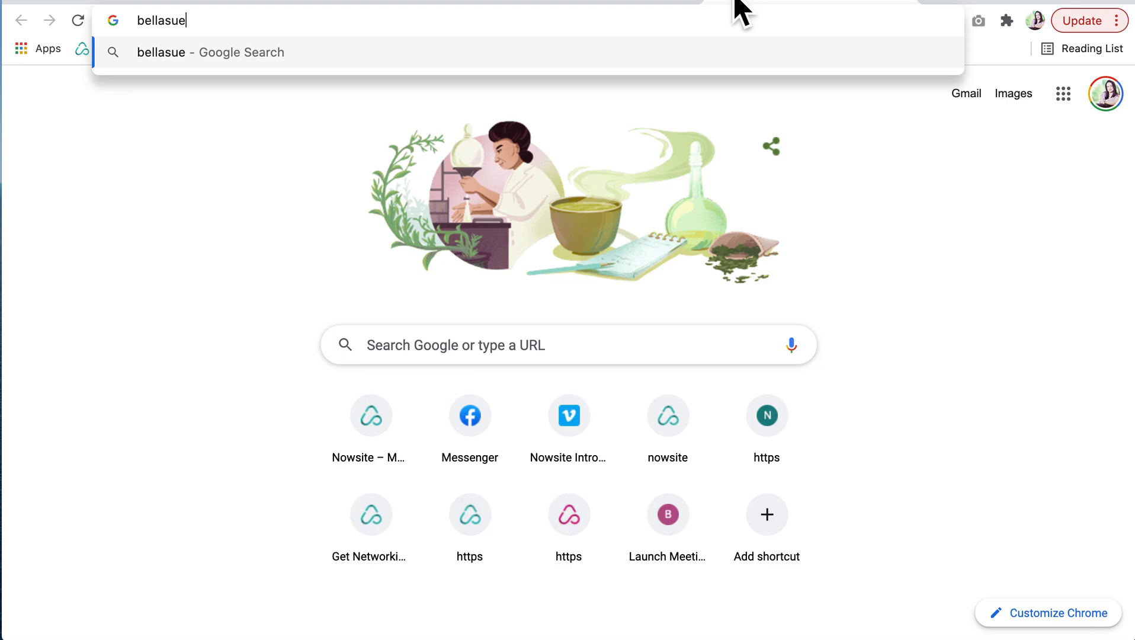
key(BackSpace)
text(redidit.)
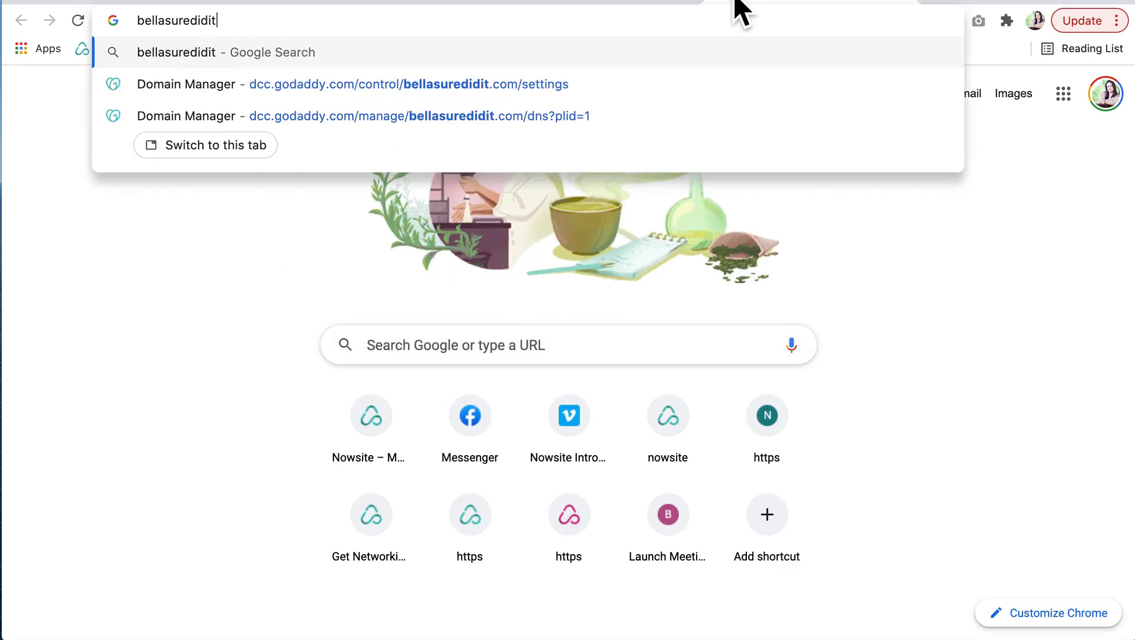
text(com)
key(Return)
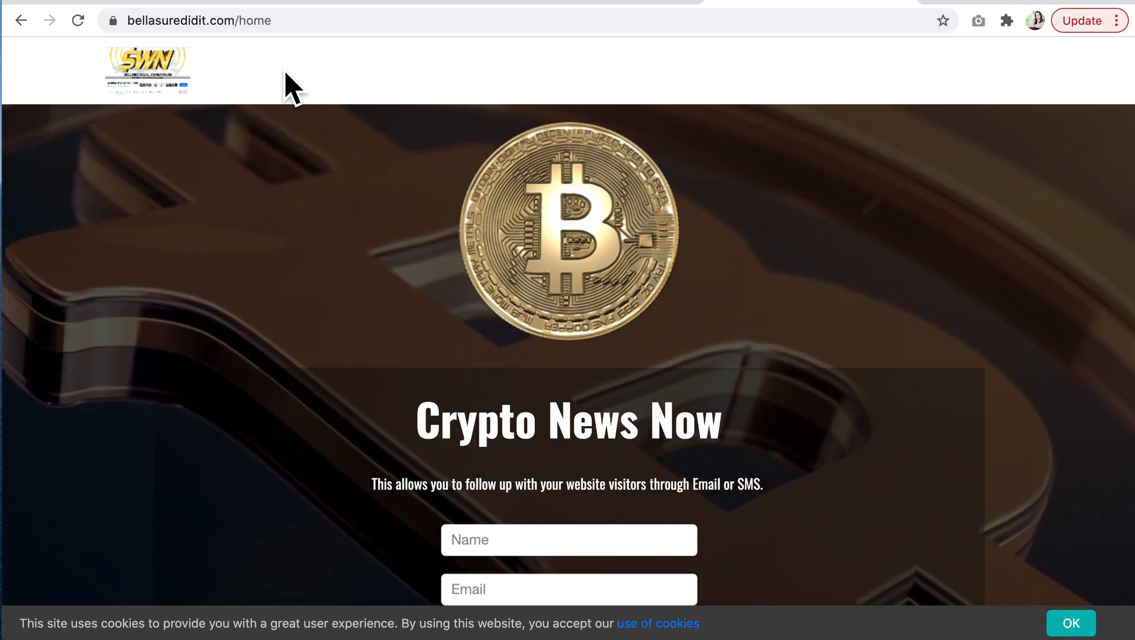
scroll(284, 142, down, 3)
scroll(283, 142, up, 3)
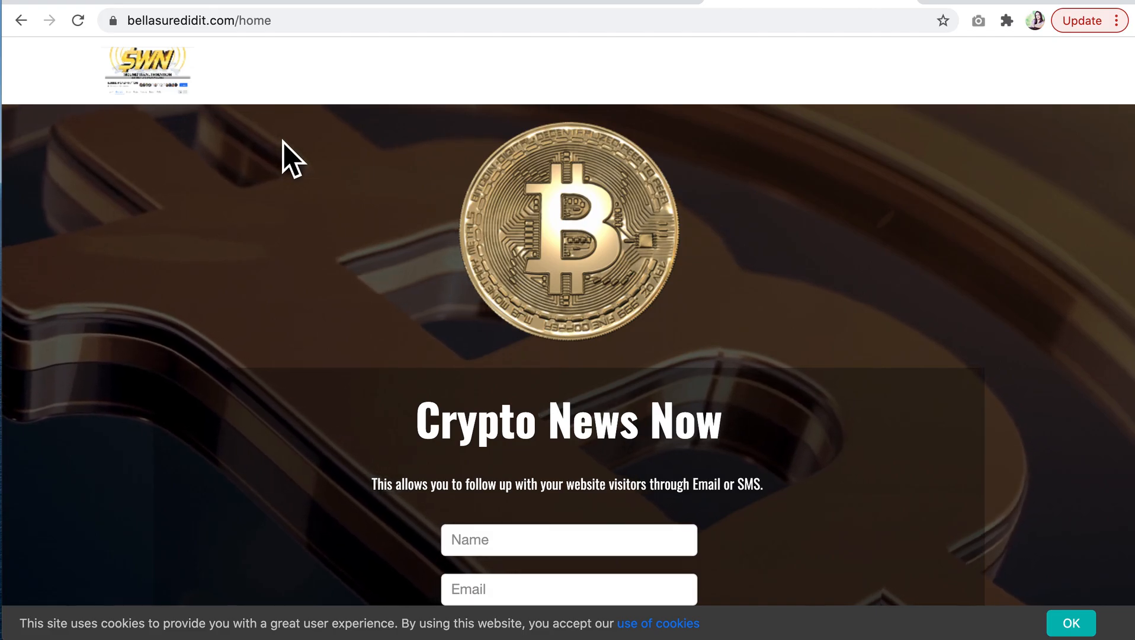
click(214, 5)
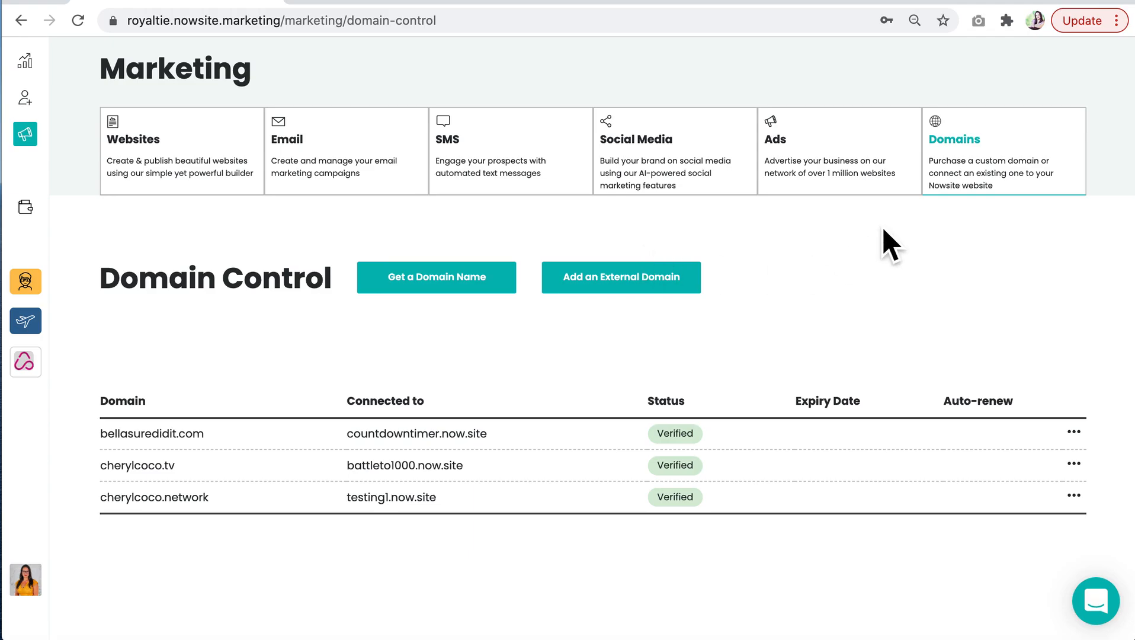
scroll(890, 265, up, 1)
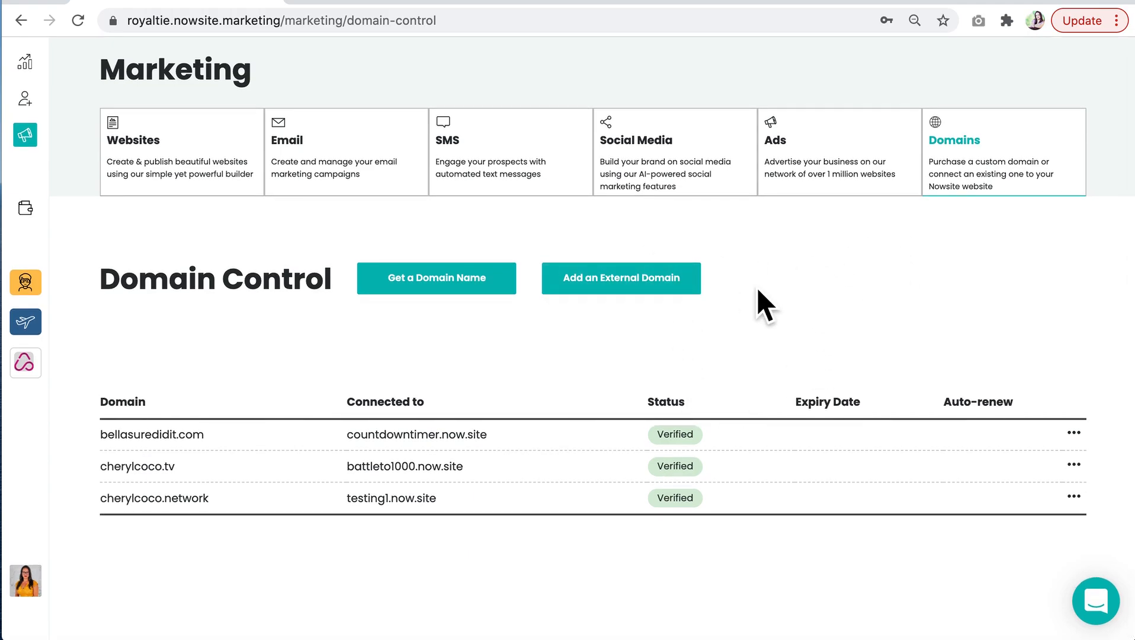